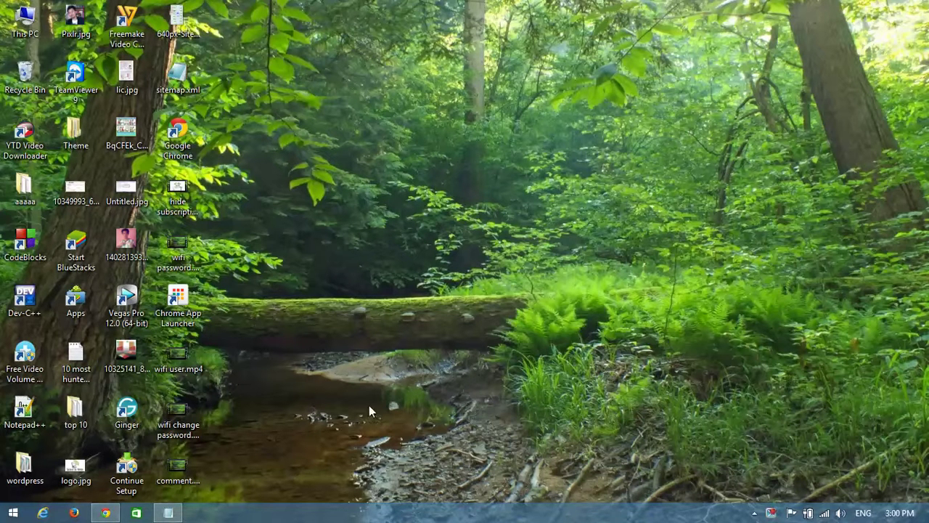
- Switch to the live Privacy Policy page and scroll down to its empty Leave a Comment form
{"action": "left_click", "coordinate": [104, 512]}
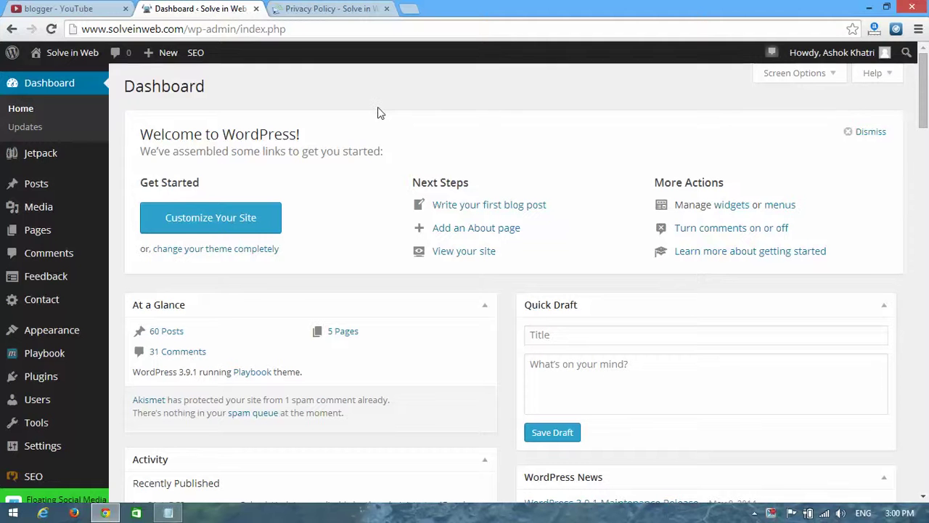
{"action": "left_click", "coordinate": [354, 7]}
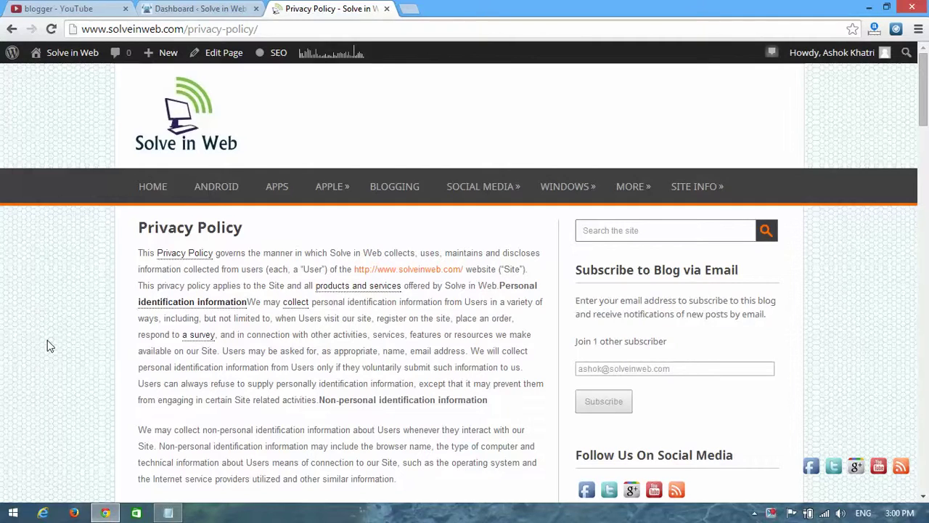
{"action": "scroll", "coordinate": [47, 340], "scroll_direction": "down", "scroll_amount": 2}
{"action": "scroll", "coordinate": [47, 339], "scroll_direction": "down", "scroll_amount": 4}
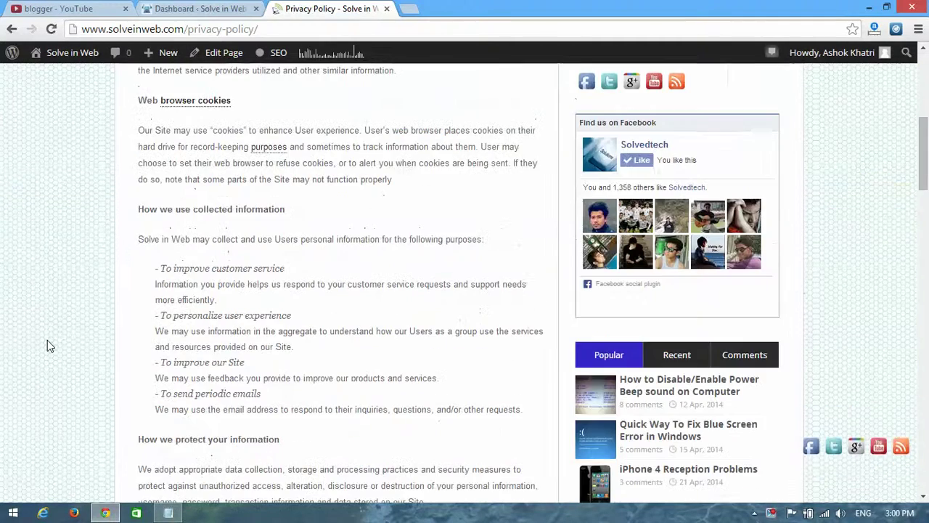
{"action": "scroll", "coordinate": [47, 339], "scroll_direction": "down", "scroll_amount": 5}
{"action": "scroll", "coordinate": [47, 339], "scroll_direction": "down", "scroll_amount": 5}
{"action": "scroll", "coordinate": [48, 339], "scroll_direction": "down", "scroll_amount": 5}
{"action": "scroll", "coordinate": [47, 339], "scroll_direction": "down", "scroll_amount": 4}
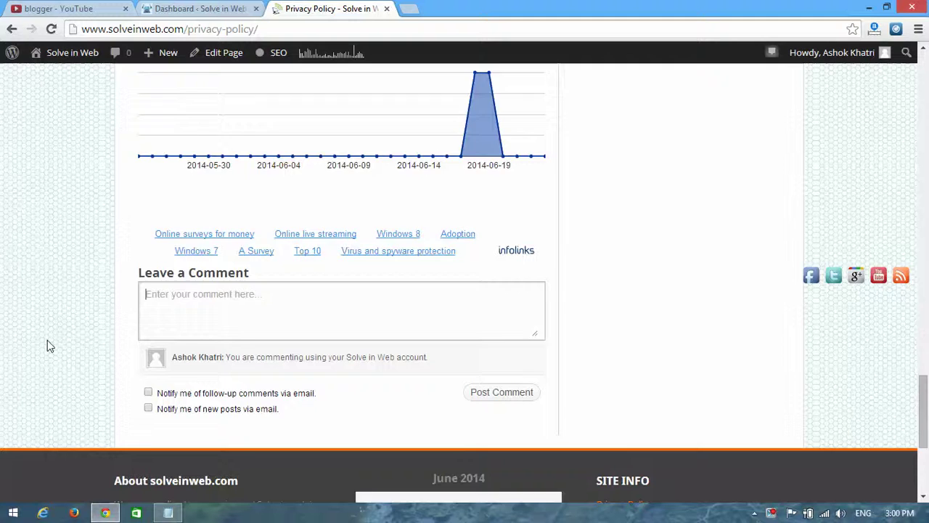
{"action": "scroll", "coordinate": [47, 340], "scroll_direction": "down", "scroll_amount": 3}
{"action": "scroll", "coordinate": [47, 339], "scroll_direction": "up", "scroll_amount": 3}
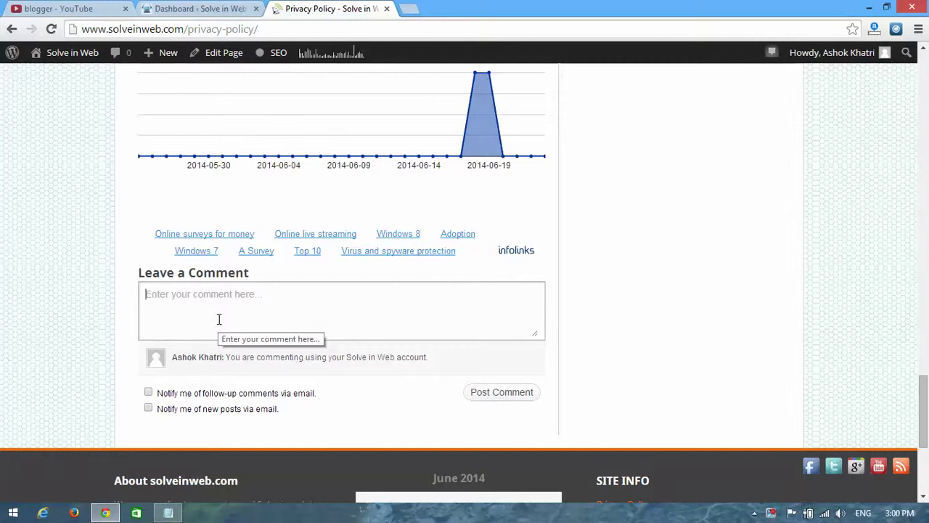
- In the admin All Pages list, tick the Privacy Policy page
{"action": "left_click", "coordinate": [188, 7]}
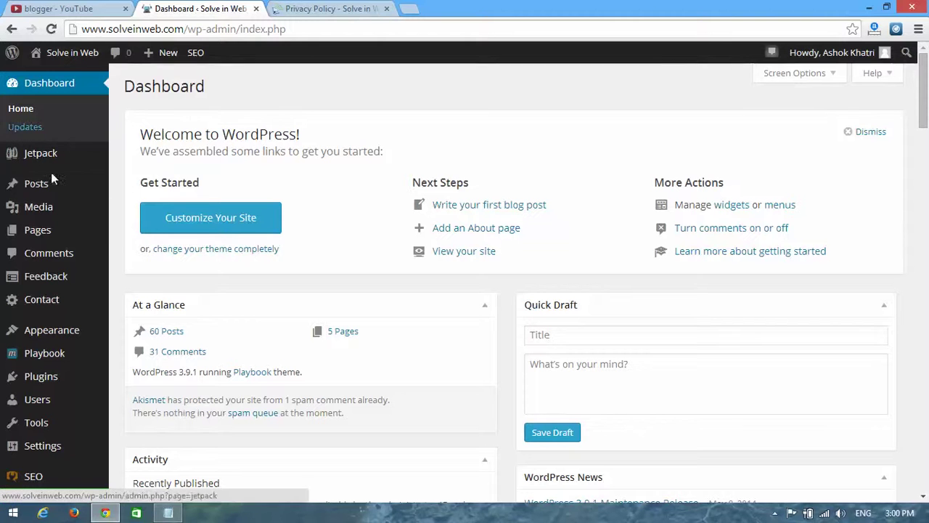
{"action": "left_click", "coordinate": [49, 230]}
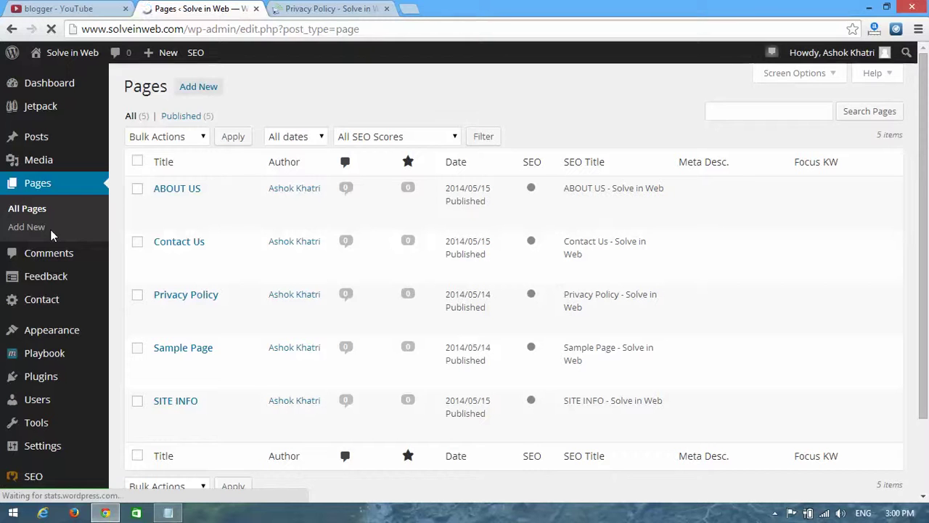
{"action": "mouse_move", "coordinate": [186, 297]}
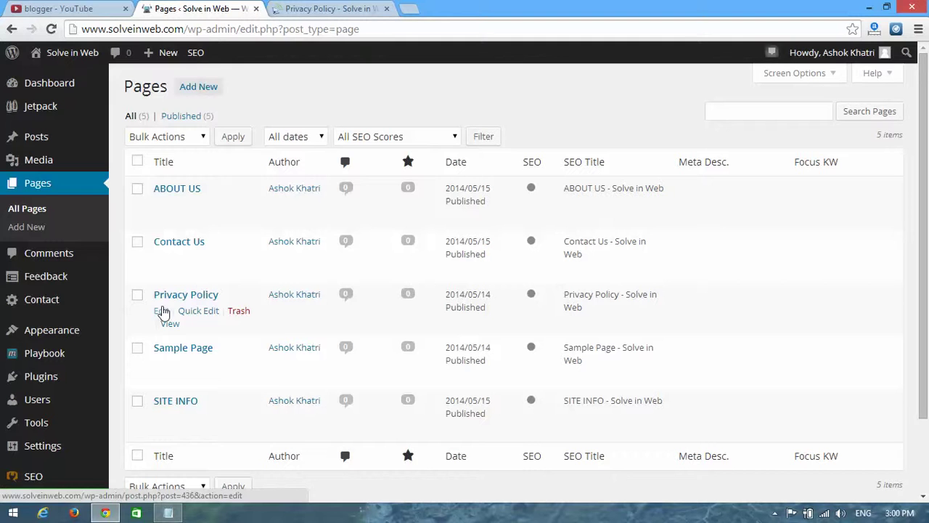
{"action": "left_click", "coordinate": [137, 296]}
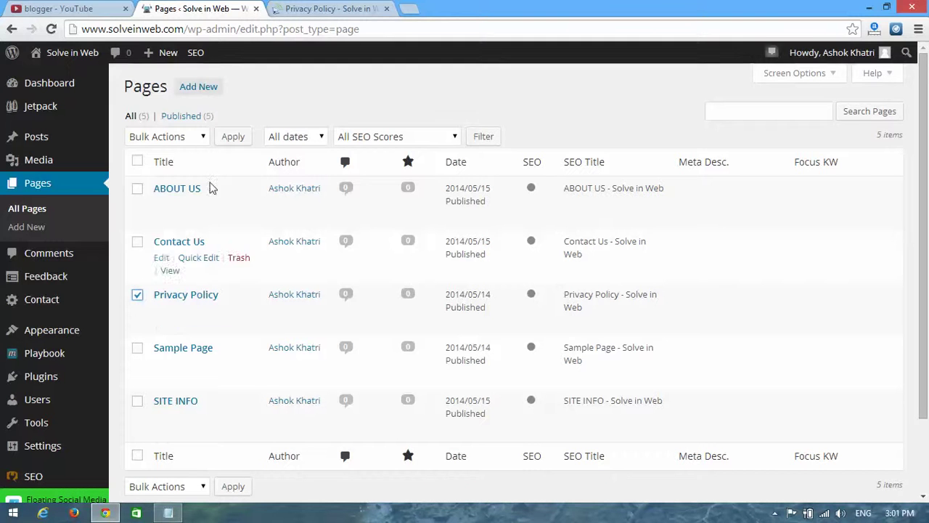
- Bulk-edit the Privacy Policy page to set Comments to 'Do not allow' and update it
{"action": "left_click", "coordinate": [200, 137]}
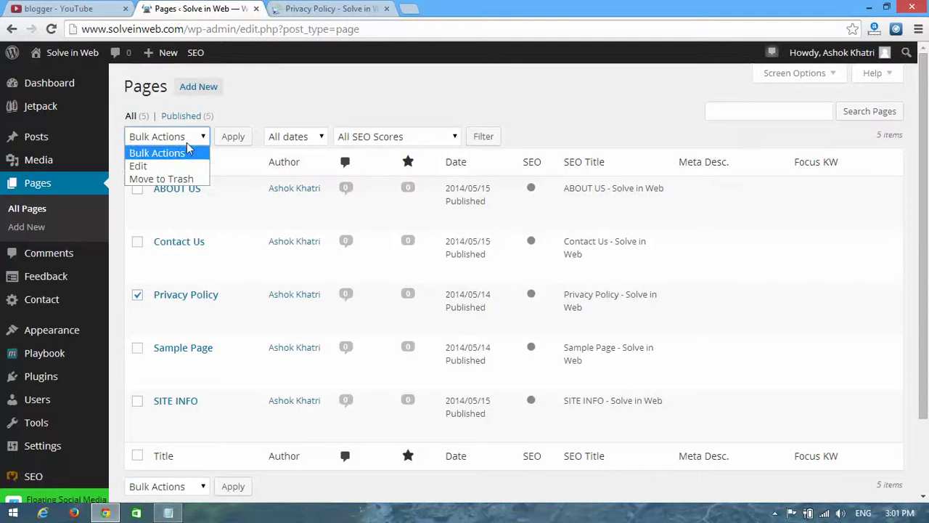
{"action": "left_click", "coordinate": [151, 167]}
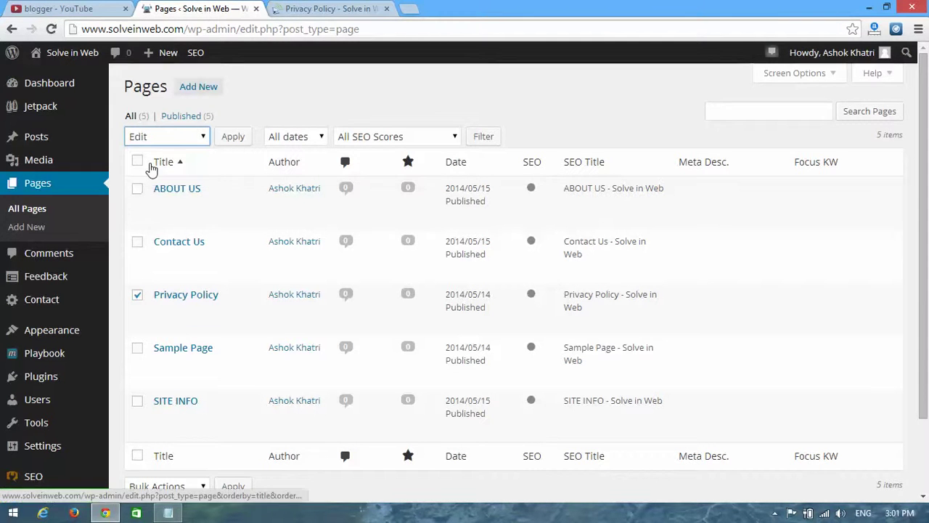
{"action": "left_click", "coordinate": [234, 137]}
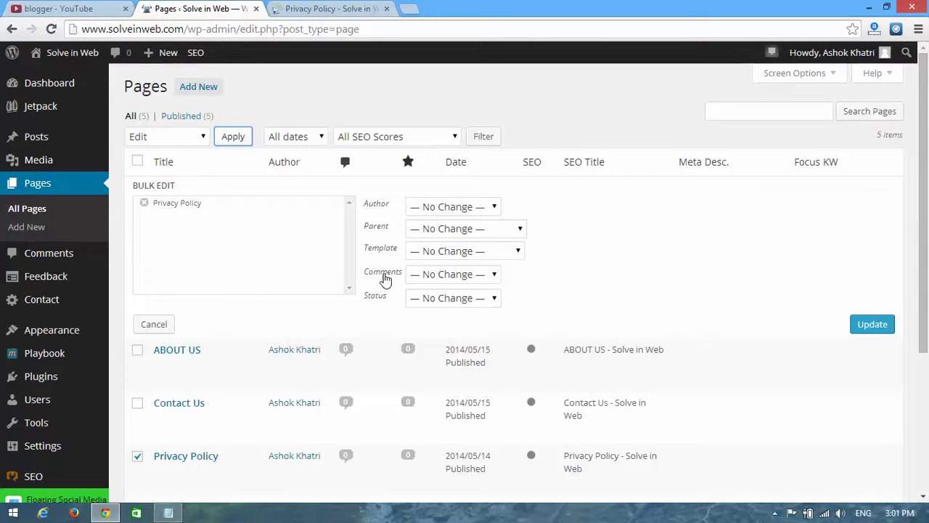
{"action": "left_click", "coordinate": [489, 274]}
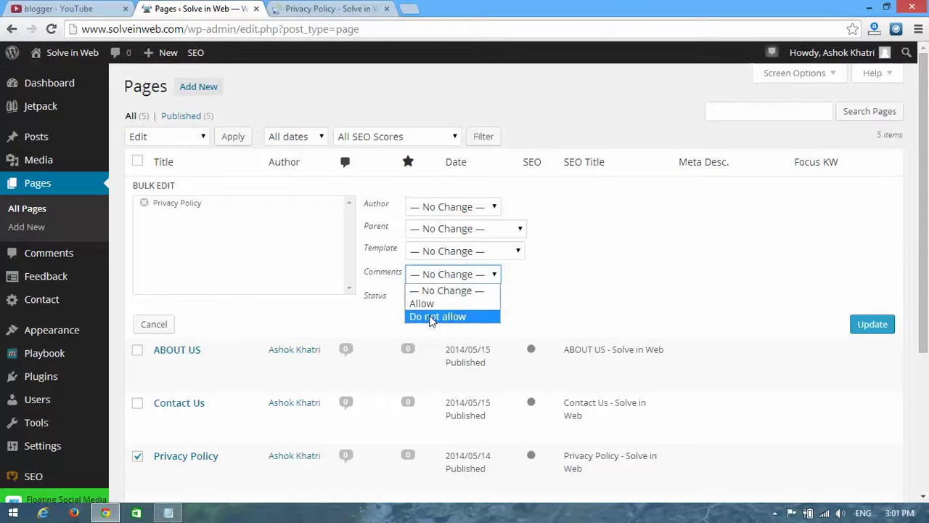
{"action": "left_click", "coordinate": [436, 317]}
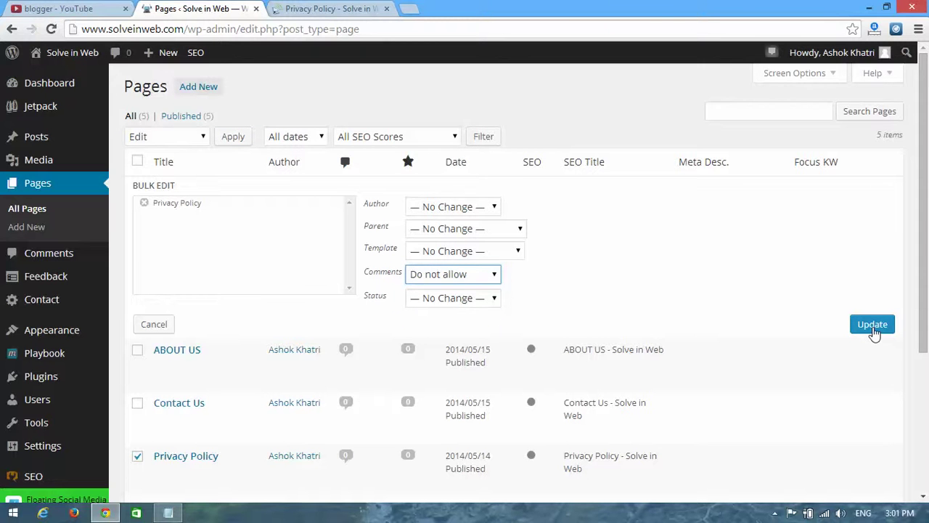
{"action": "left_click", "coordinate": [873, 332]}
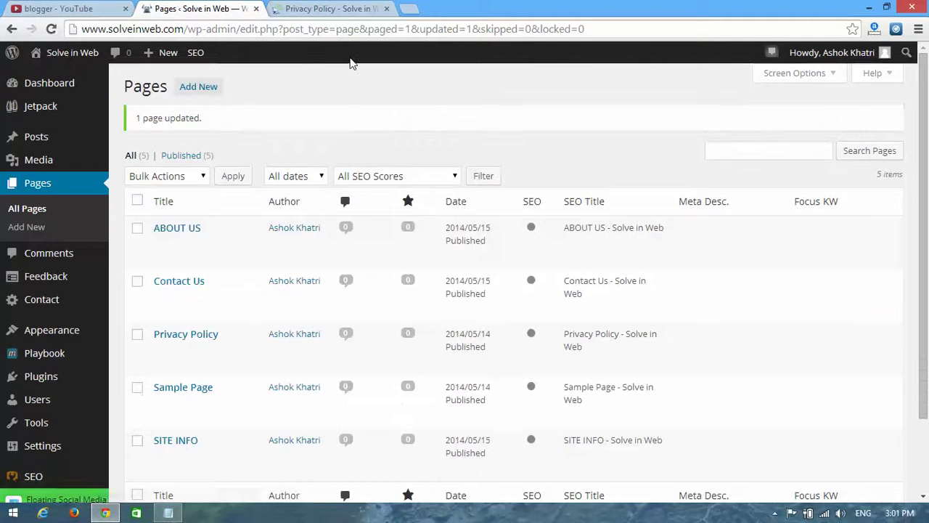
- Reload the live Privacy Policy page, confirm its comment form is gone, and return to All Pages
{"action": "left_click", "coordinate": [314, 8]}
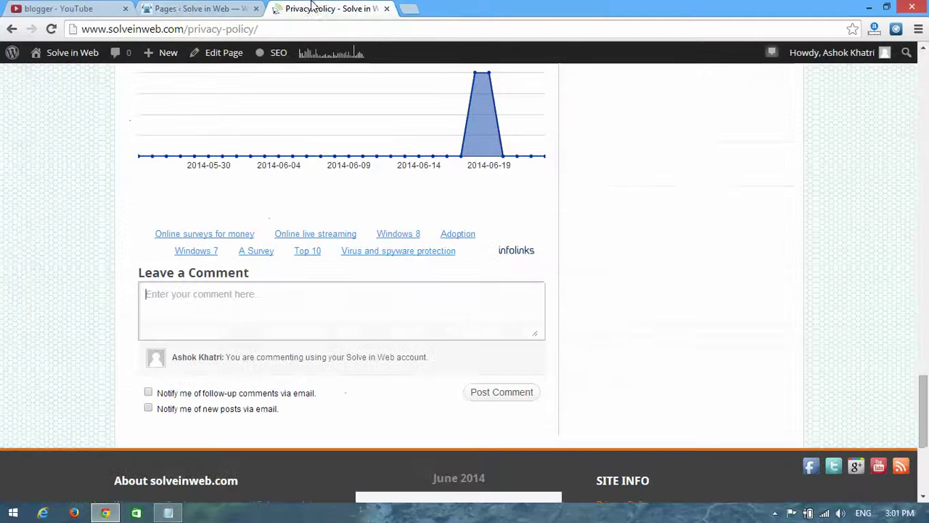
{"action": "left_click", "coordinate": [51, 30]}
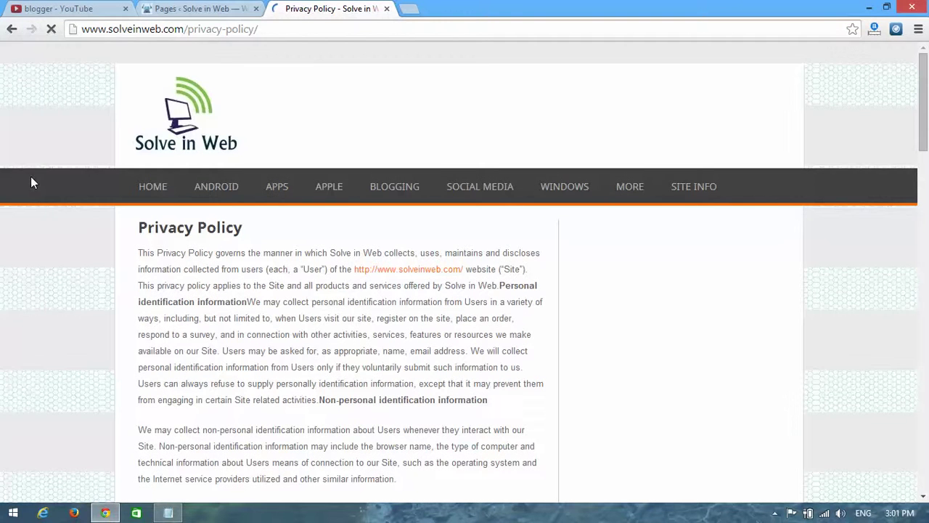
{"action": "scroll", "coordinate": [42, 280], "scroll_direction": "down", "scroll_amount": 1}
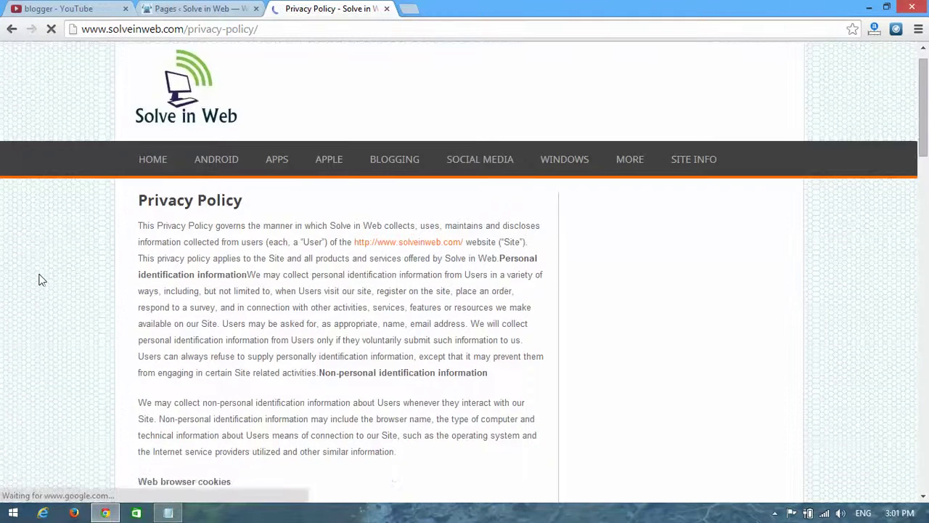
{"action": "scroll", "coordinate": [42, 280], "scroll_direction": "down", "scroll_amount": 1}
{"action": "scroll", "coordinate": [41, 280], "scroll_direction": "down", "scroll_amount": 1}
{"action": "scroll", "coordinate": [42, 280], "scroll_direction": "down", "scroll_amount": 1}
{"action": "scroll", "coordinate": [41, 280], "scroll_direction": "down", "scroll_amount": 1}
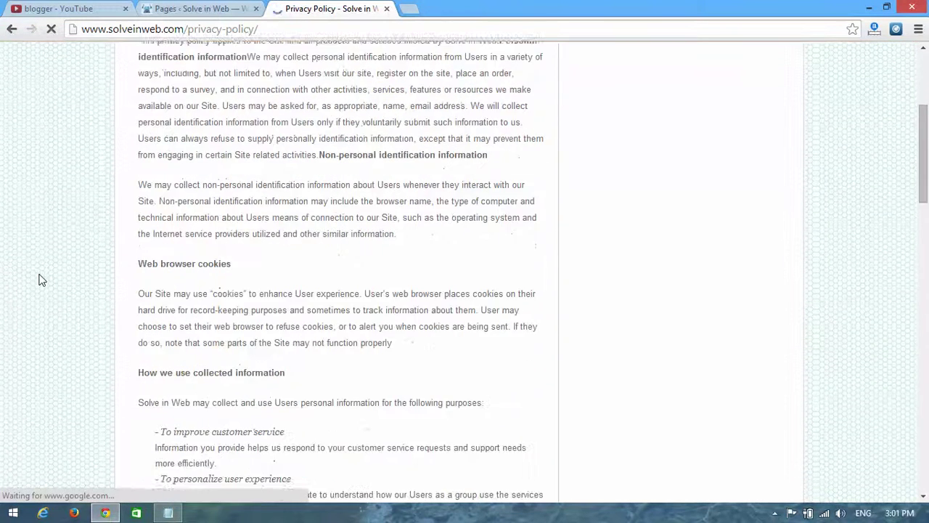
{"action": "scroll", "coordinate": [41, 280], "scroll_direction": "down", "scroll_amount": 1}
{"action": "scroll", "coordinate": [42, 280], "scroll_direction": "down", "scroll_amount": 1}
{"action": "scroll", "coordinate": [41, 280], "scroll_direction": "down", "scroll_amount": 5}
{"action": "scroll", "coordinate": [41, 280], "scroll_direction": "down", "scroll_amount": 2}
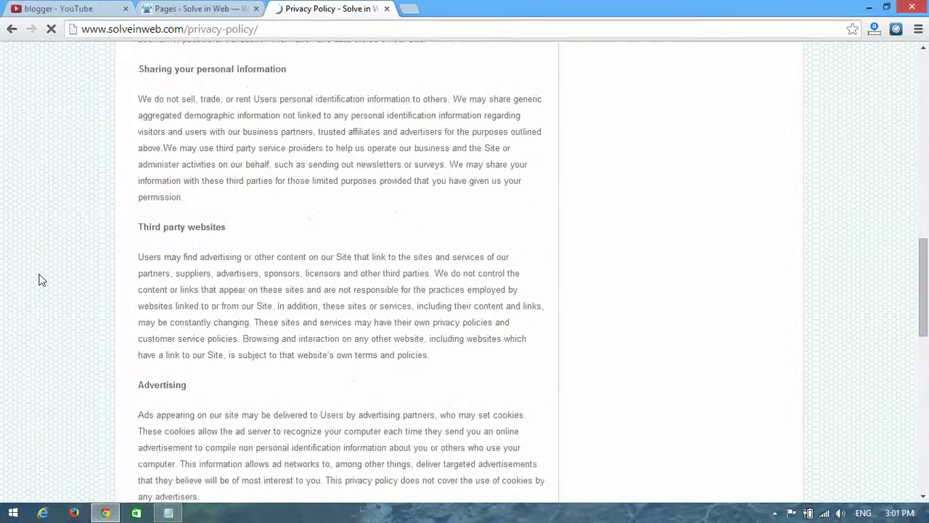
{"action": "scroll", "coordinate": [41, 280], "scroll_direction": "down", "scroll_amount": 3}
{"action": "scroll", "coordinate": [42, 280], "scroll_direction": "down", "scroll_amount": 5}
{"action": "scroll", "coordinate": [41, 280], "scroll_direction": "down", "scroll_amount": 2}
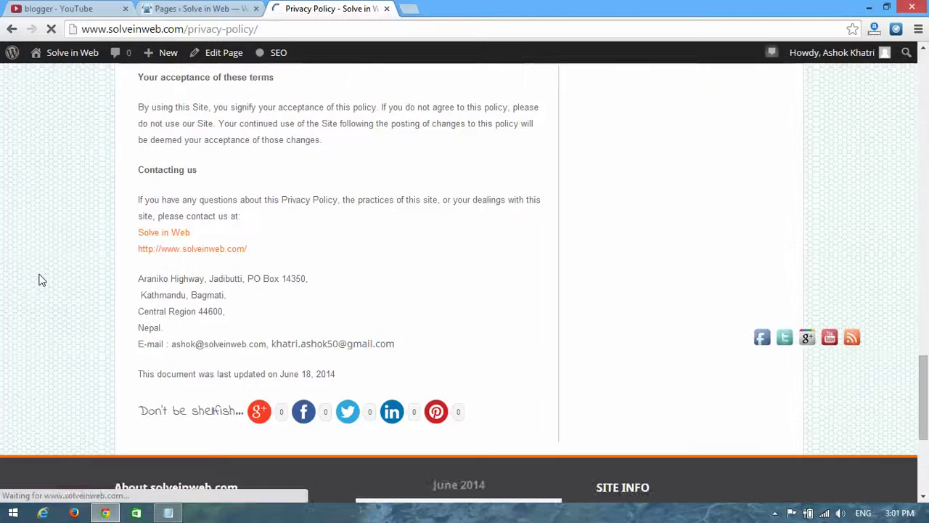
{"action": "scroll", "coordinate": [42, 280], "scroll_direction": "down", "scroll_amount": 3}
{"action": "scroll", "coordinate": [41, 280], "scroll_direction": "down", "scroll_amount": 2}
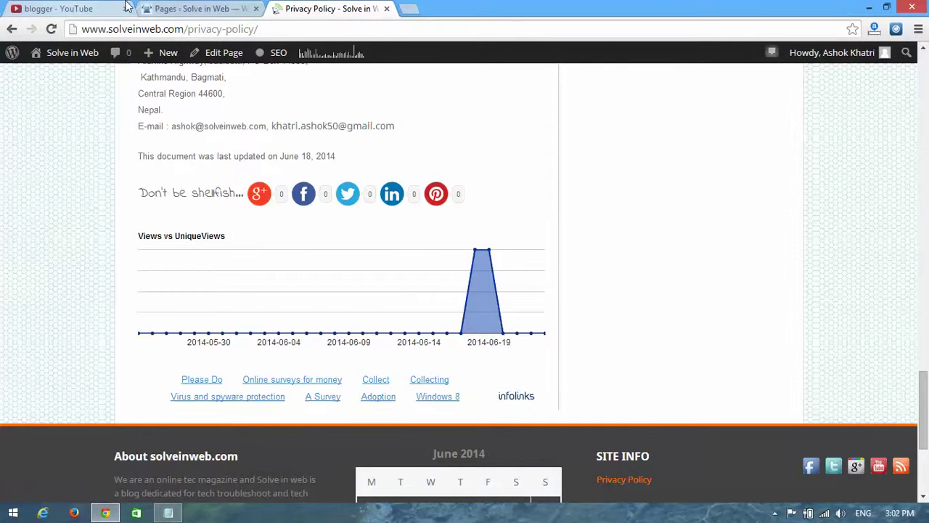
{"action": "left_click", "coordinate": [232, 9]}
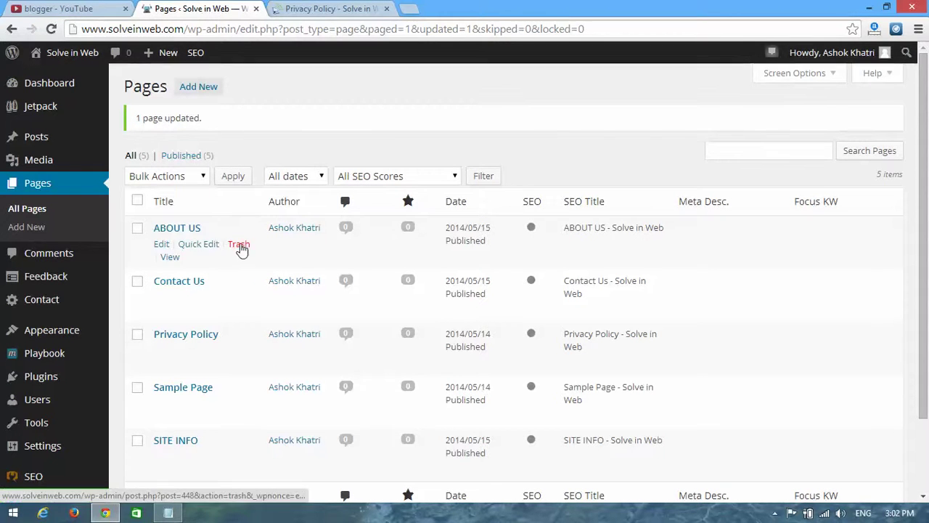
- Select all five pages in the list, undoing an accidental title sort along the way
{"action": "left_click", "coordinate": [136, 202]}
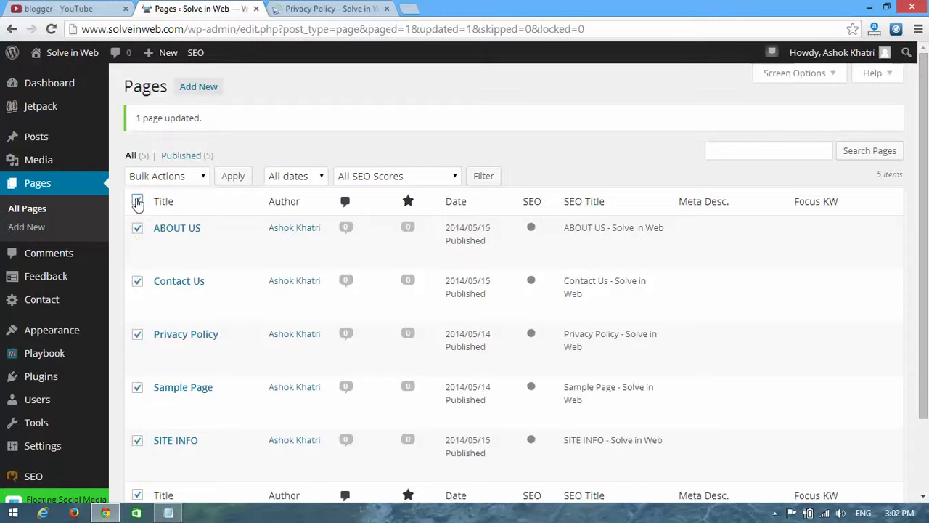
{"action": "left_click", "coordinate": [201, 179]}
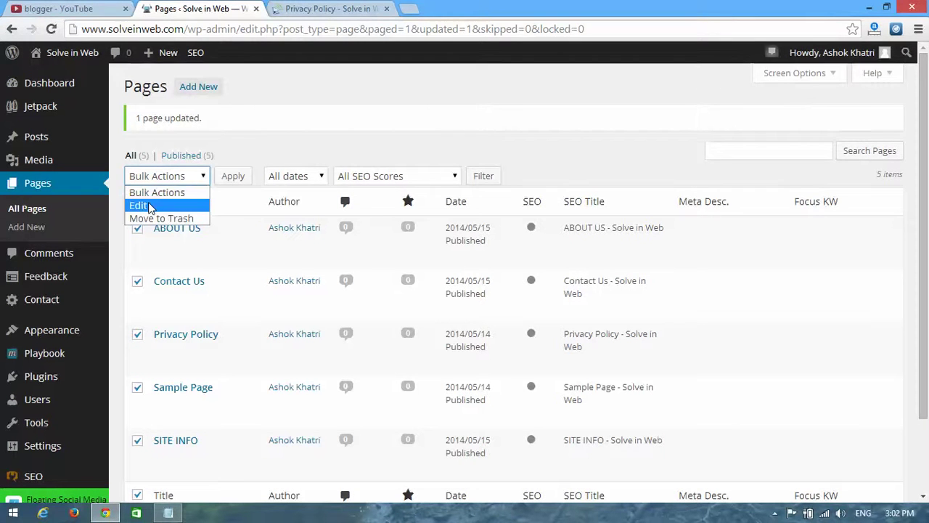
{"action": "left_click", "coordinate": [228, 205]}
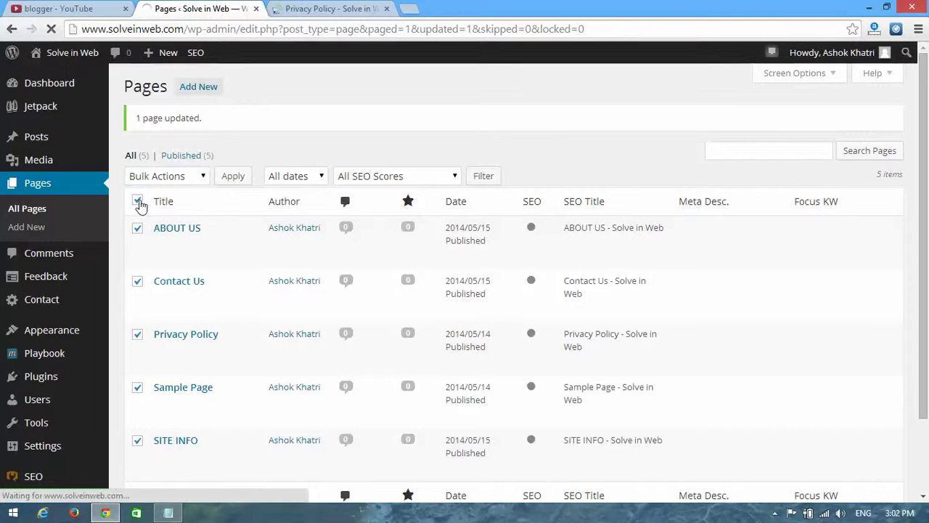
{"action": "left_click", "coordinate": [163, 201]}
{"action": "left_click", "coordinate": [145, 160]}
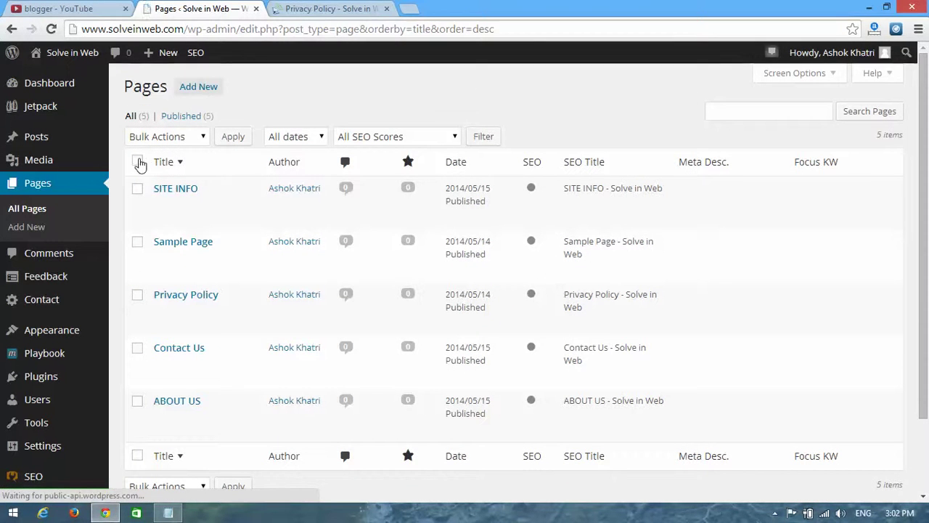
{"action": "left_click", "coordinate": [137, 160]}
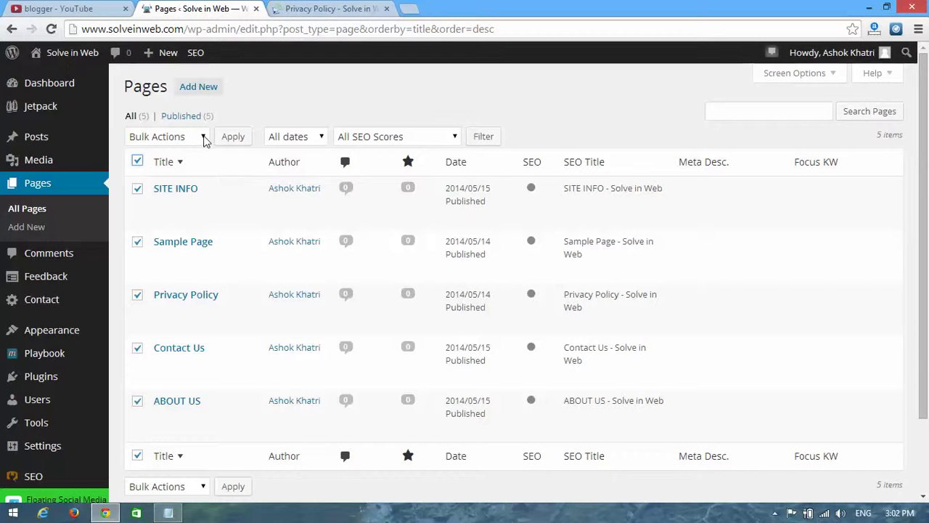
- Bulk-edit the selected pages to set Comments to 'Do not allow' and update them
{"action": "left_click", "coordinate": [203, 136]}
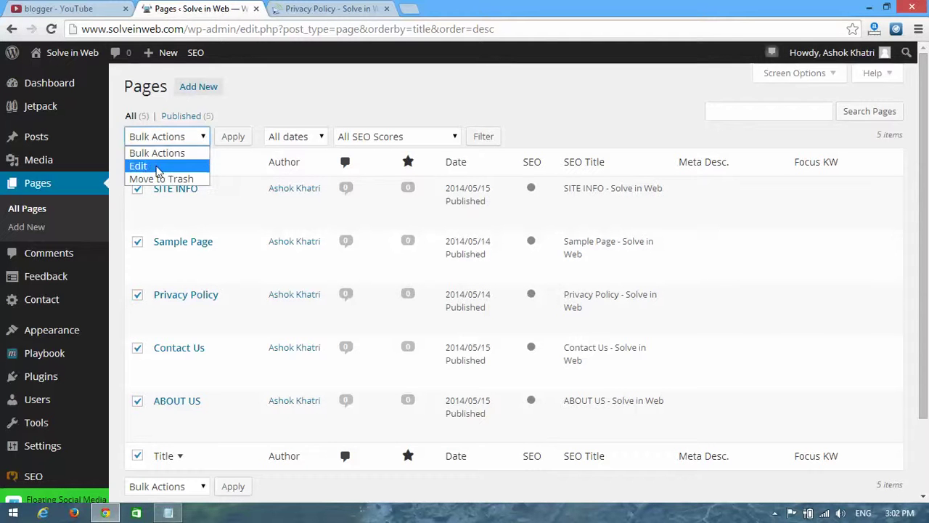
{"action": "left_click", "coordinate": [158, 168]}
{"action": "left_click", "coordinate": [232, 142]}
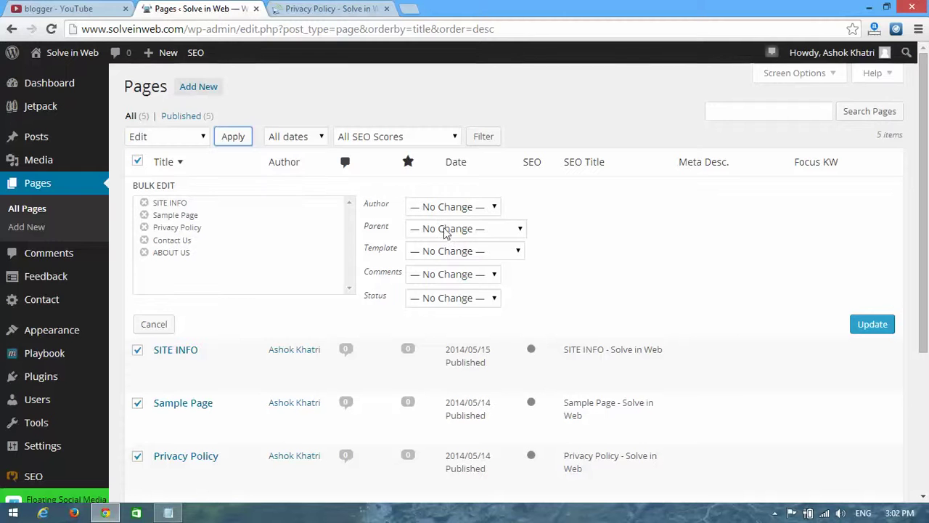
{"action": "left_click", "coordinate": [488, 273]}
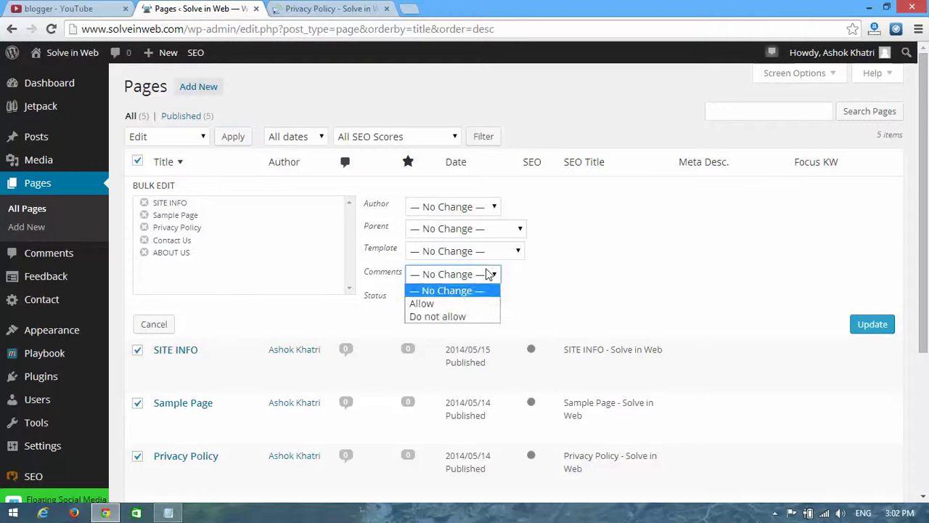
{"action": "left_click", "coordinate": [438, 317]}
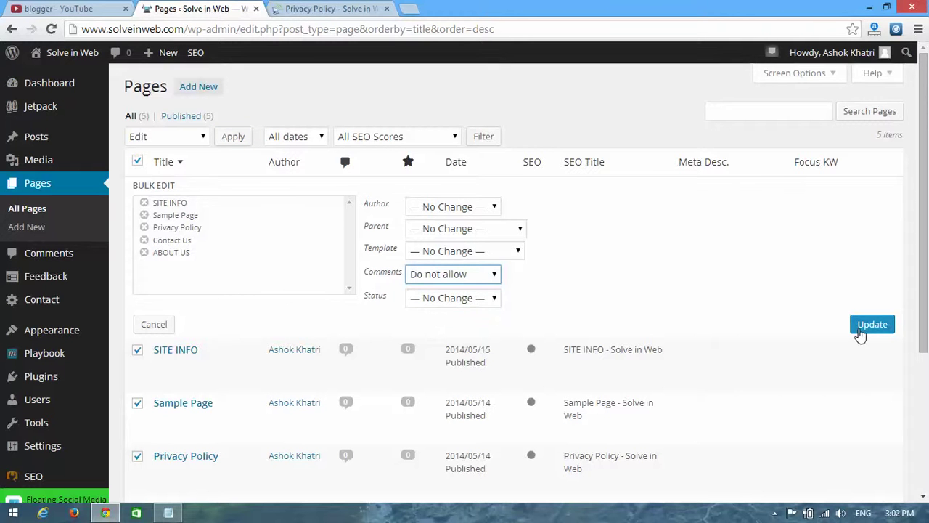
{"action": "left_click", "coordinate": [859, 328]}
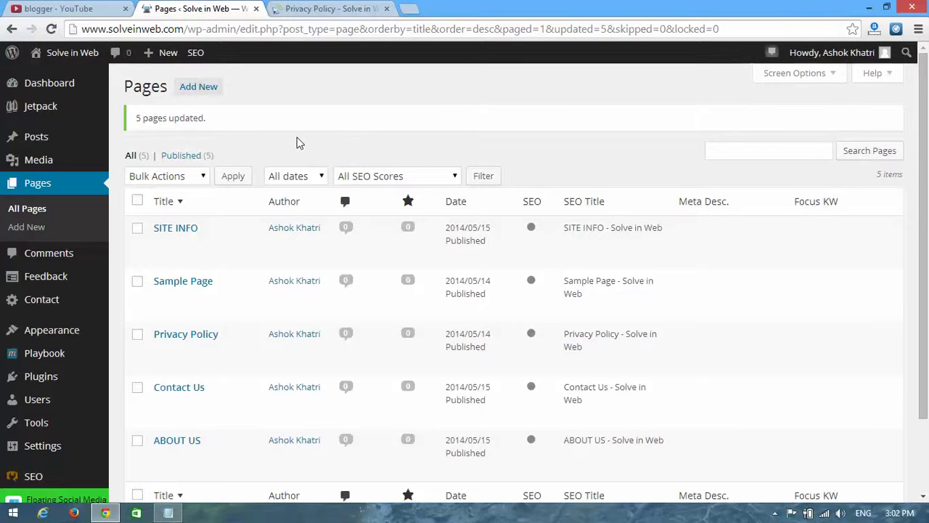
{"action": "mouse_move", "coordinate": [36, 136]}
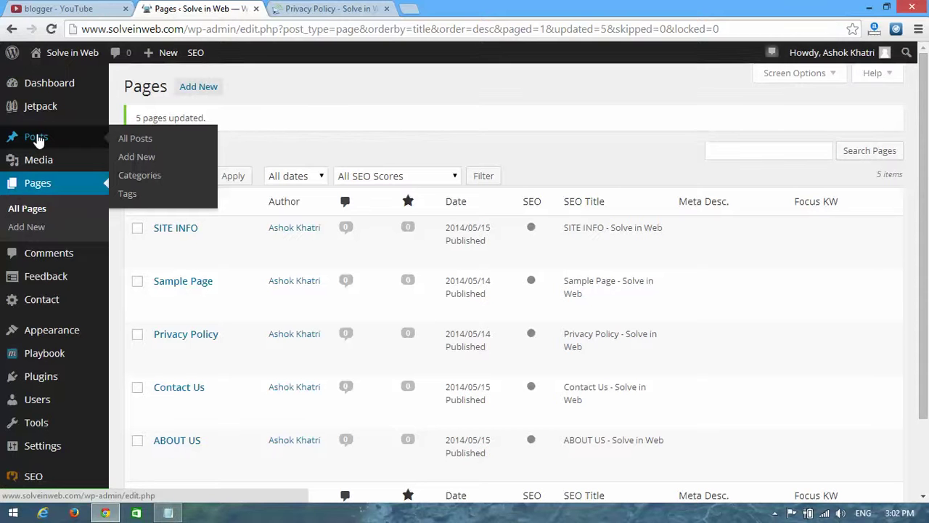
- Select the Chrome updates post under Posts and open its bulk edit Comments dropdown
{"action": "left_click", "coordinate": [45, 137]}
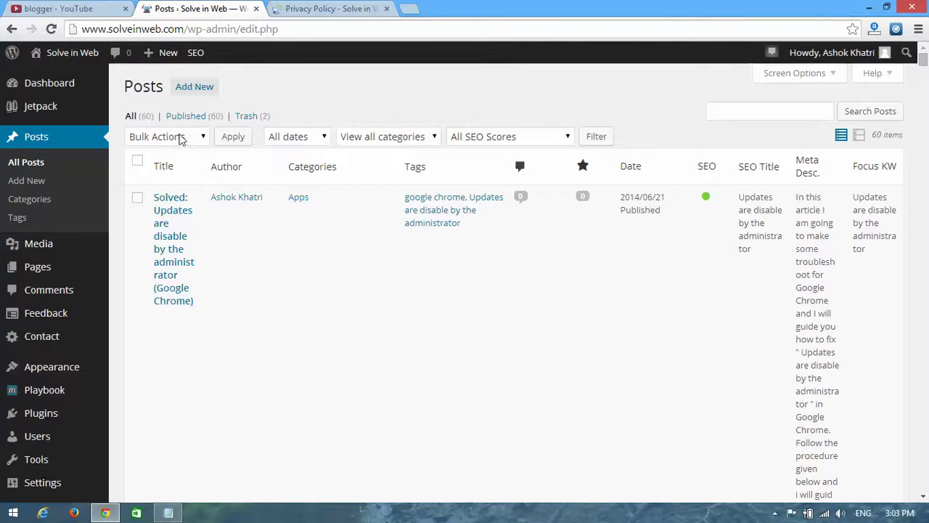
{"action": "mouse_move", "coordinate": [167, 247]}
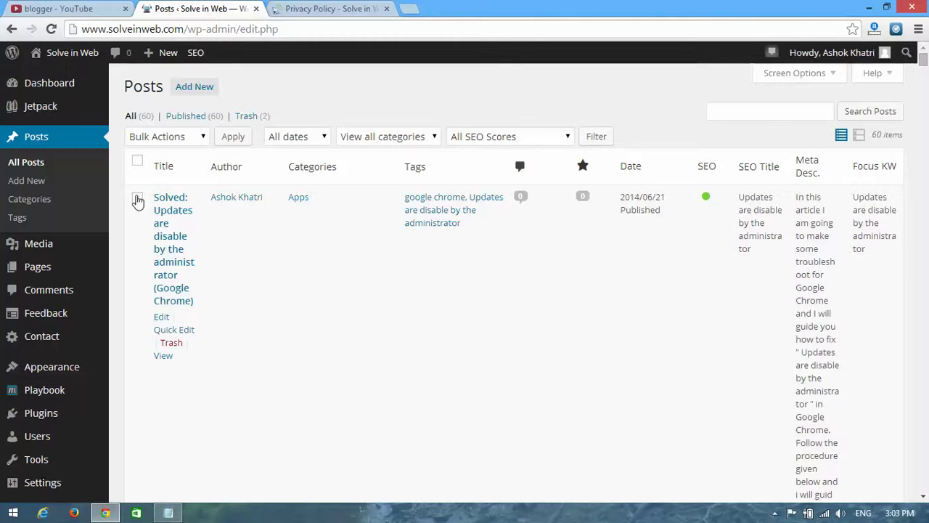
{"action": "left_click", "coordinate": [138, 199]}
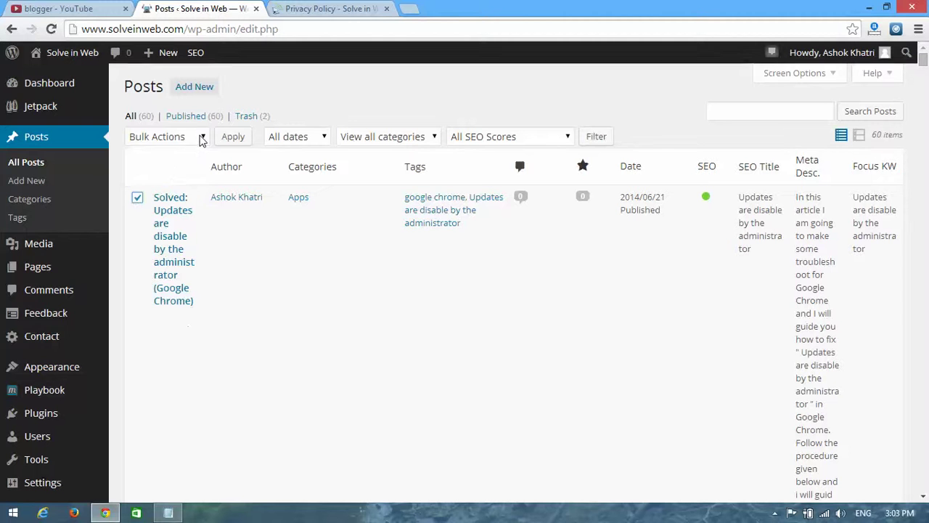
{"action": "left_click", "coordinate": [201, 138]}
{"action": "left_click", "coordinate": [157, 166]}
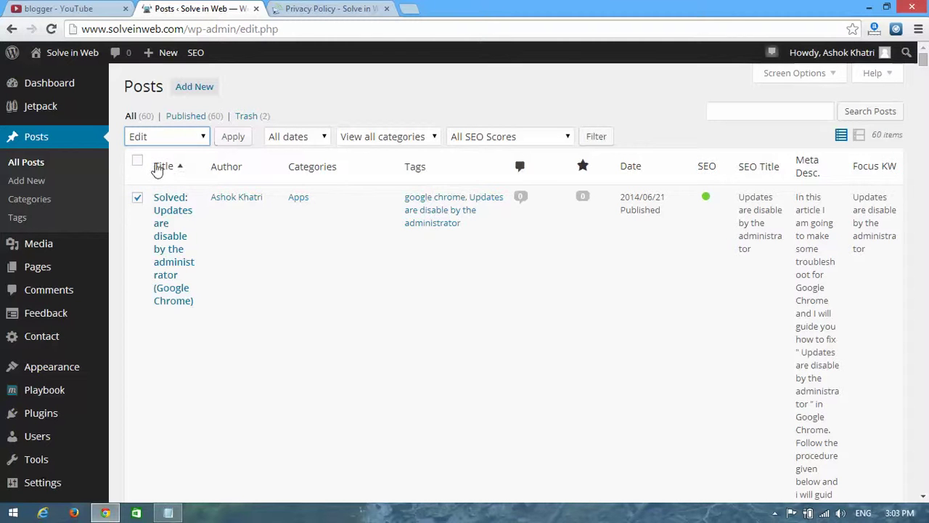
{"action": "left_click", "coordinate": [233, 138]}
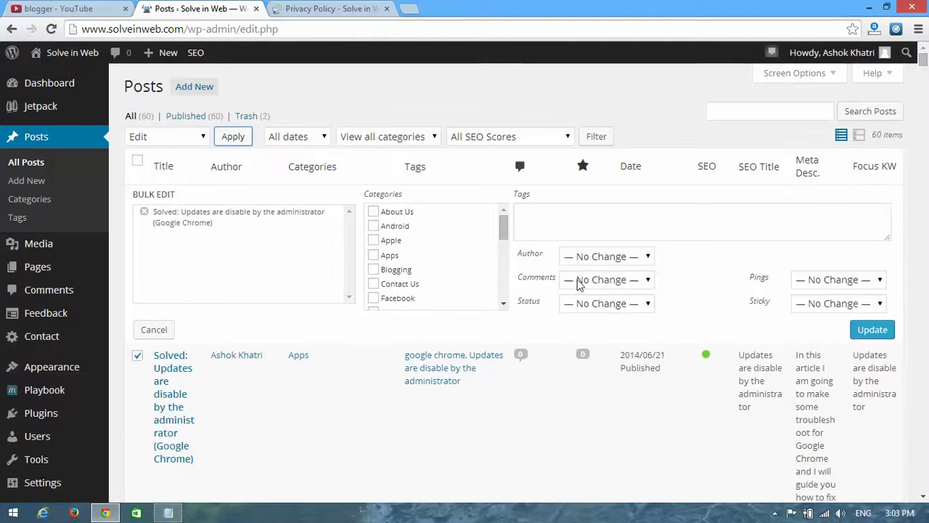
{"action": "left_click", "coordinate": [644, 285]}
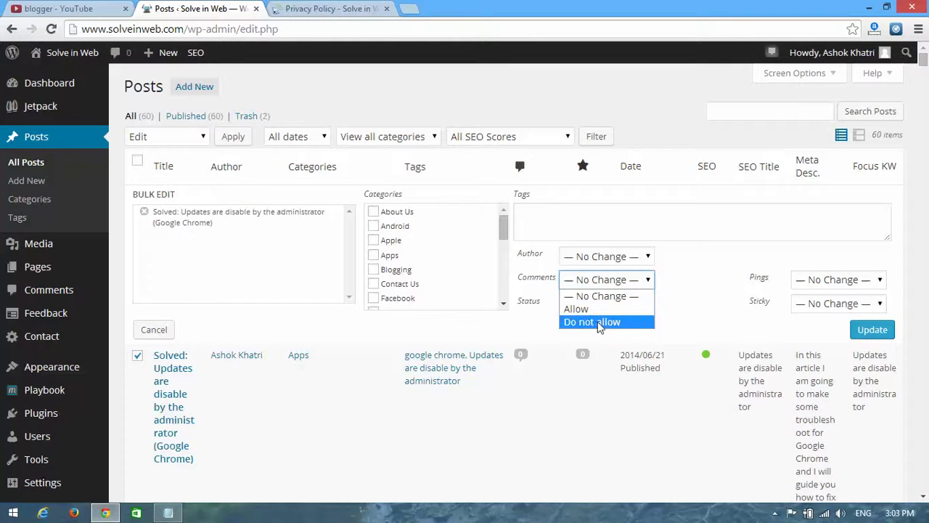
{"action": "left_click_drag", "start_coordinate": [711, 273], "coordinate": [698, 273]}
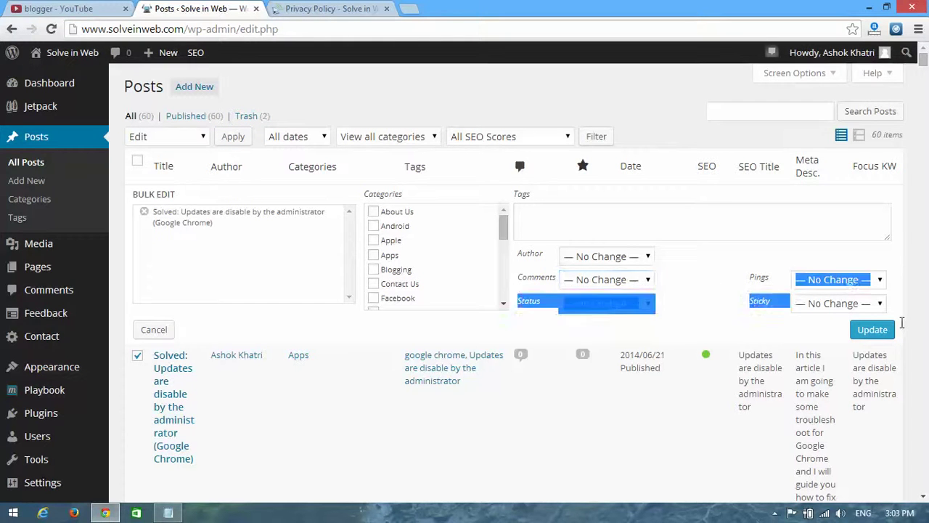